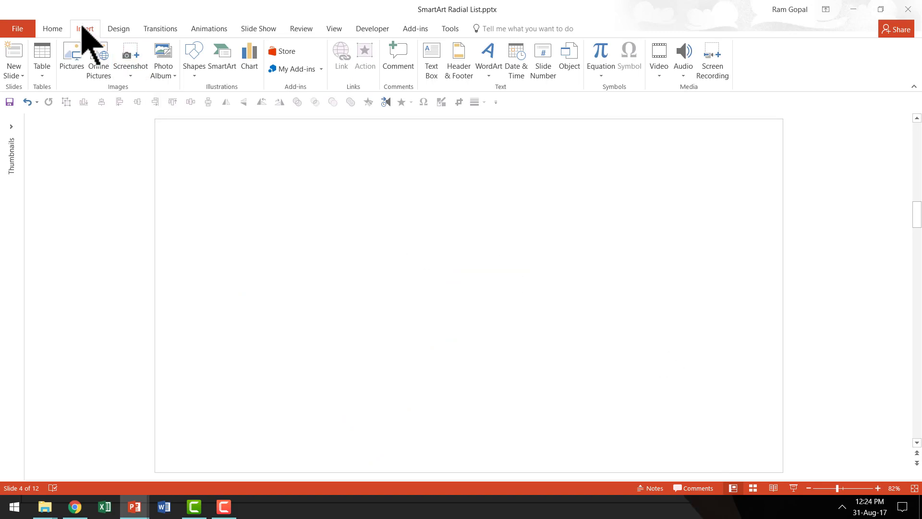
Insert a Radial List SmartArt graphic from the Relationship category onto slide 4
{"action": "left_click", "coordinate": [219, 60]}
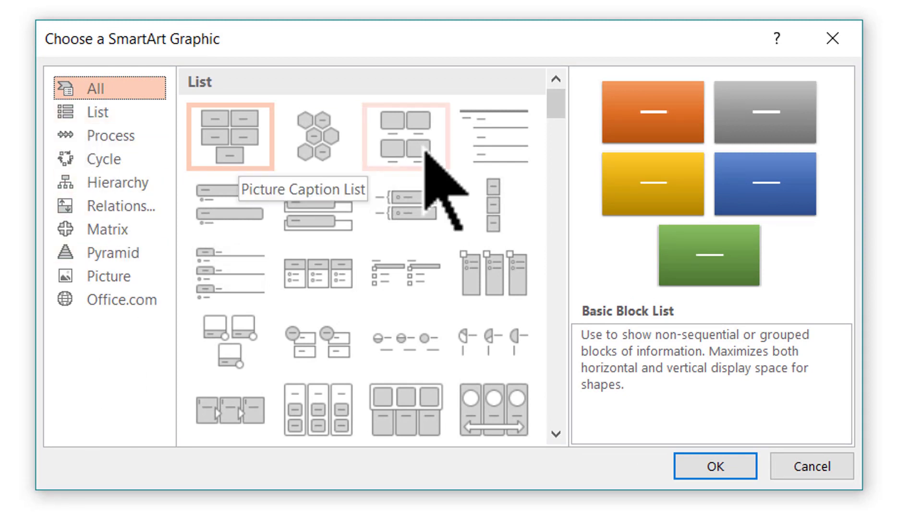
{"action": "left_click", "coordinate": [92, 114]}
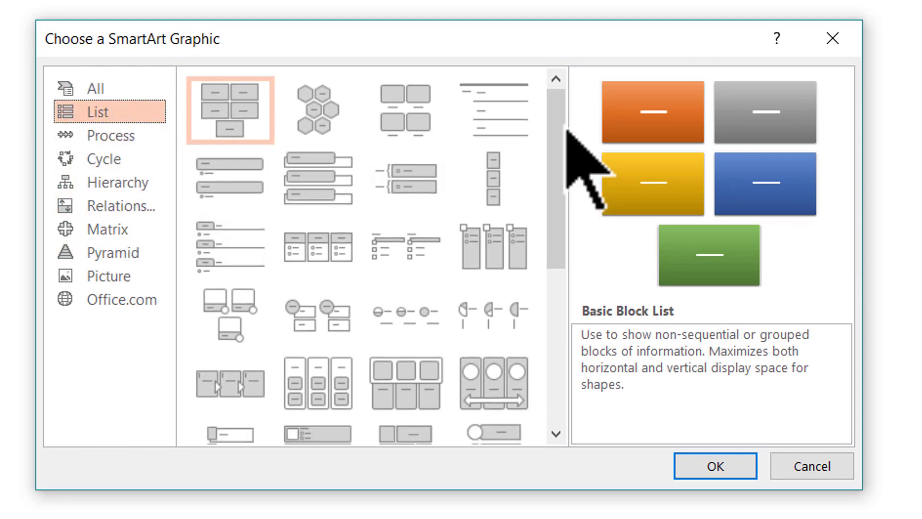
{"action": "left_click_drag", "start_coordinate": [561, 126], "coordinate": [562, 163]}
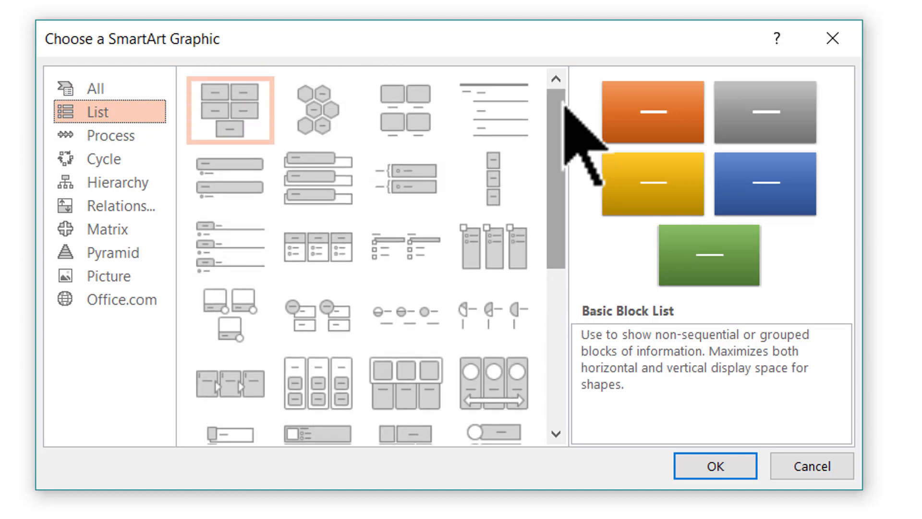
{"action": "left_click", "coordinate": [120, 206]}
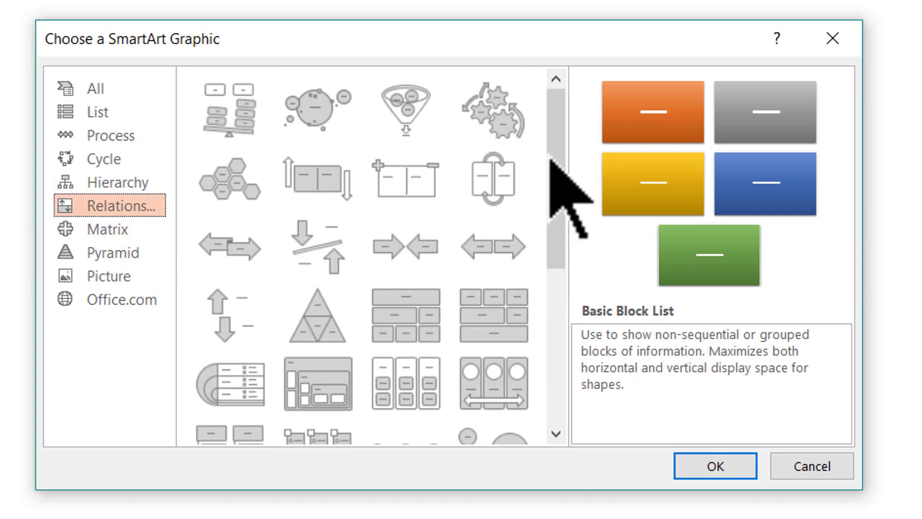
{"action": "left_click_drag", "start_coordinate": [555, 182], "coordinate": [548, 310]}
{"action": "left_click", "coordinate": [420, 213]}
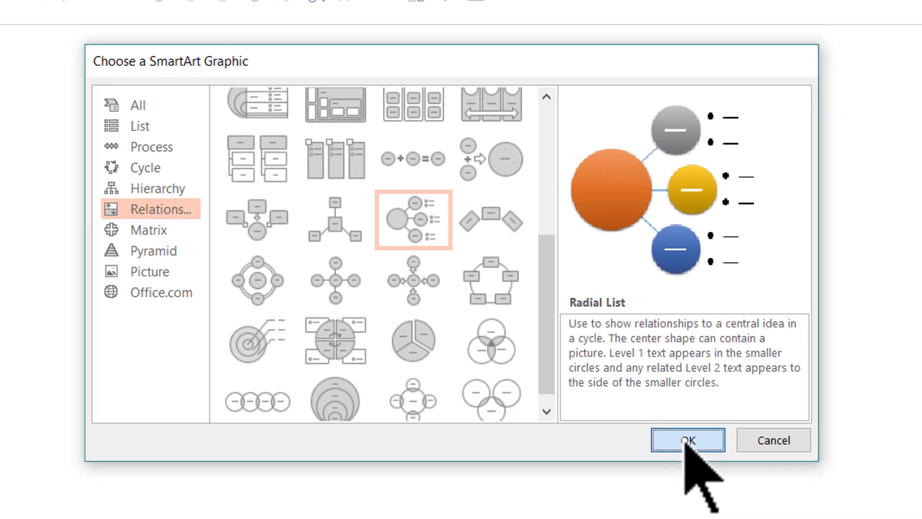
{"action": "left_click", "coordinate": [714, 467]}
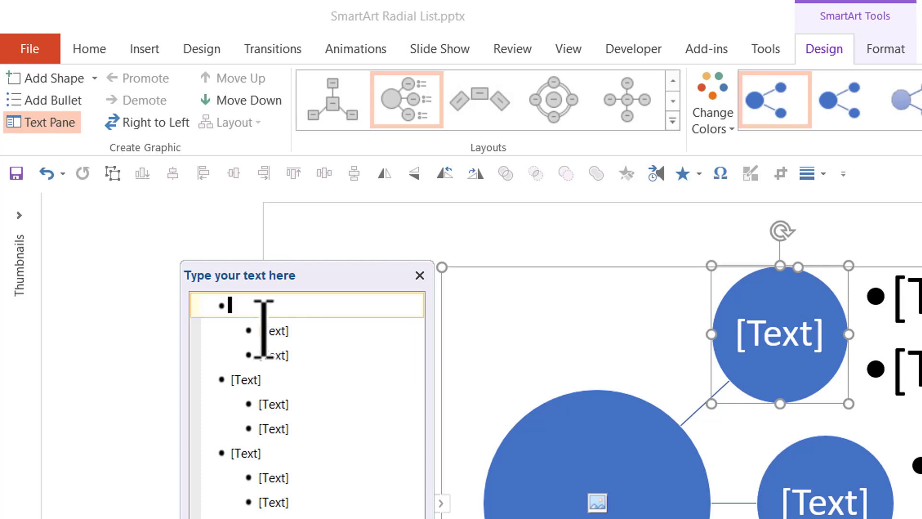
Promote the empty sub-item lines in the Text Pane into additional outer circles
{"action": "left_click", "coordinate": [263, 331]}
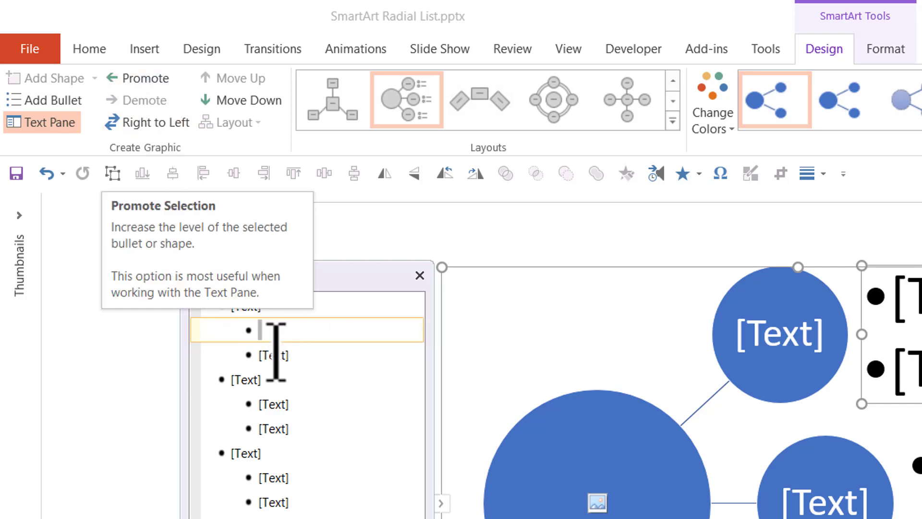
{"action": "left_click", "coordinate": [151, 79]}
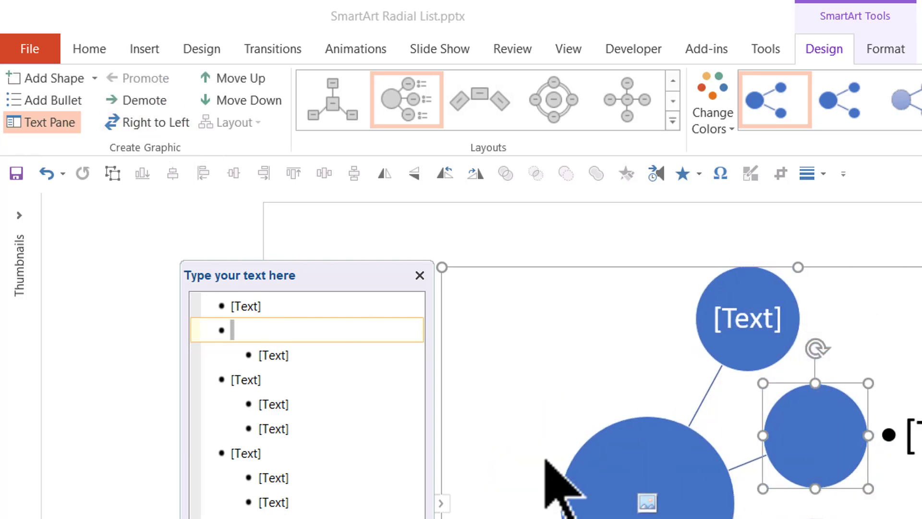
{"action": "left_click", "coordinate": [256, 356]}
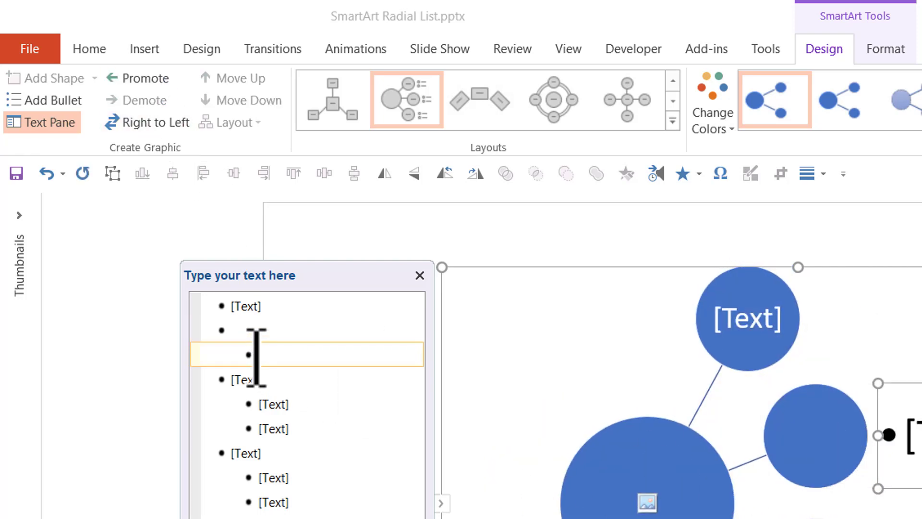
{"action": "left_click", "coordinate": [161, 81]}
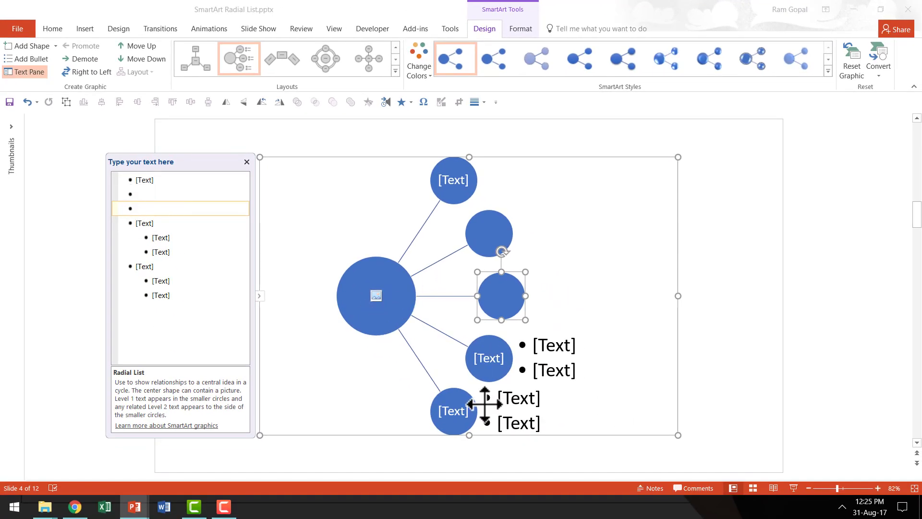
{"action": "left_click", "coordinate": [154, 238]}
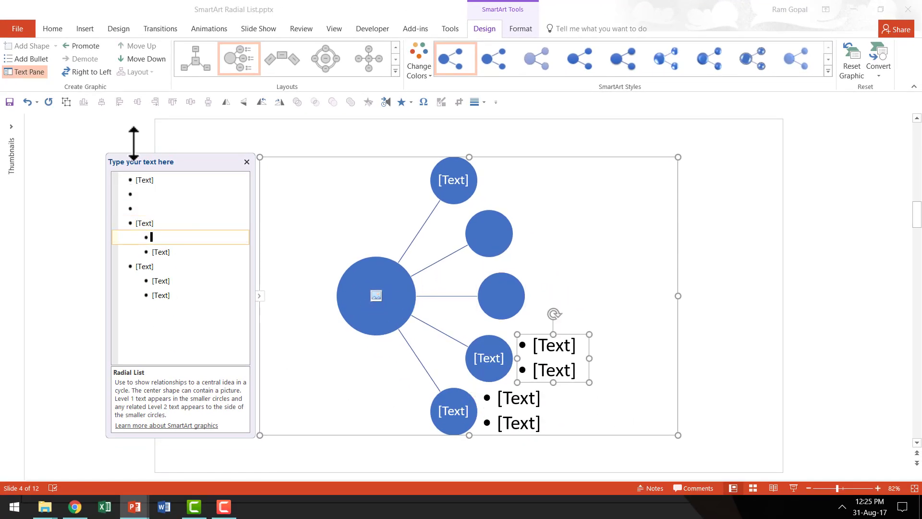
{"action": "left_click", "coordinate": [96, 46]}
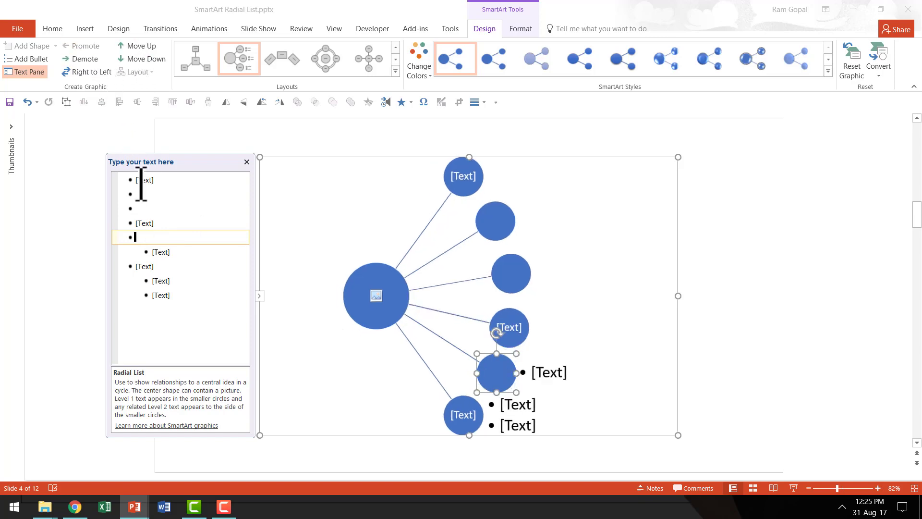
{"action": "left_click", "coordinate": [154, 253]}
{"action": "left_click", "coordinate": [86, 46]}
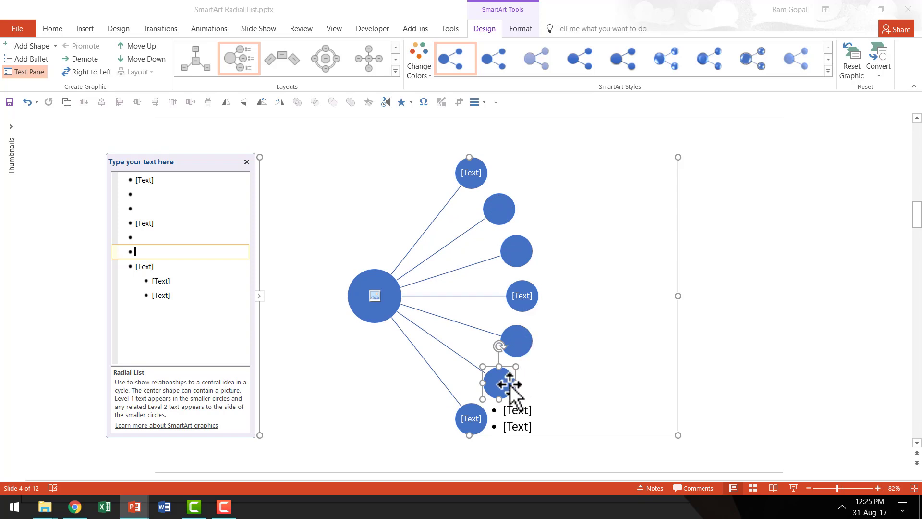
Delete the leftover empty sub-item line so only seven outer circles remain
{"action": "left_click", "coordinate": [215, 325]}
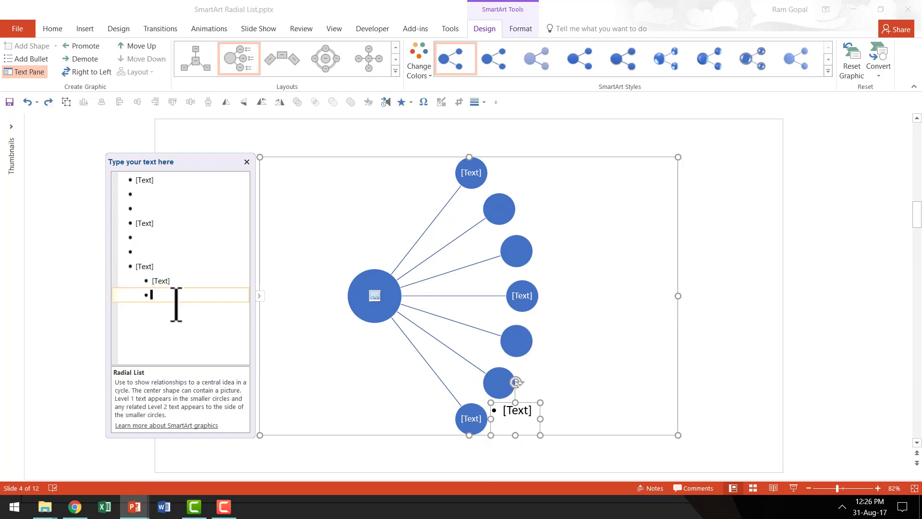
{"action": "key", "text": "alt+shift+Up"}
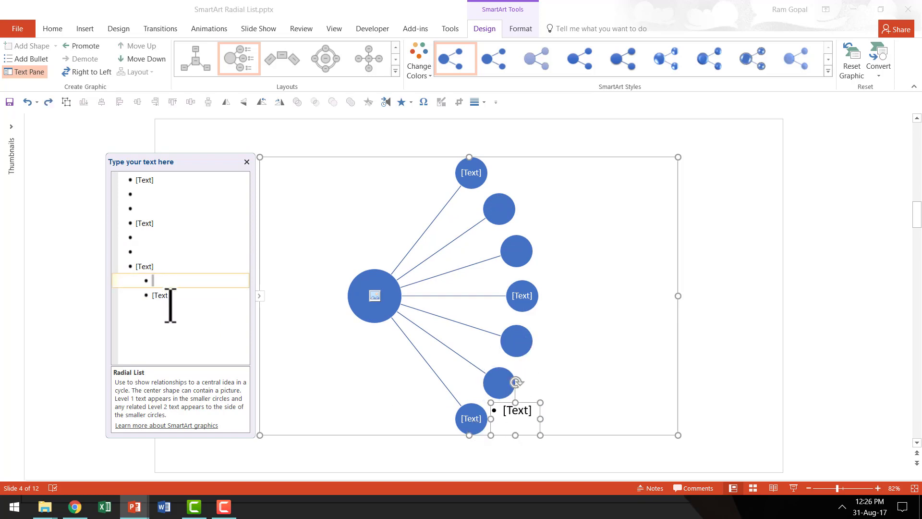
{"action": "right_click", "coordinate": [170, 306]}
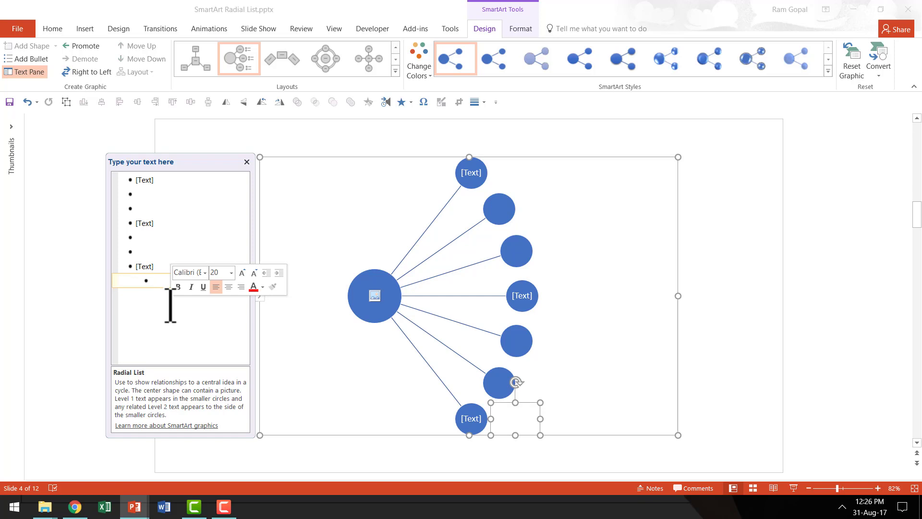
{"action": "key", "text": "BackSpace"}
{"action": "key", "text": "BackSpace"}
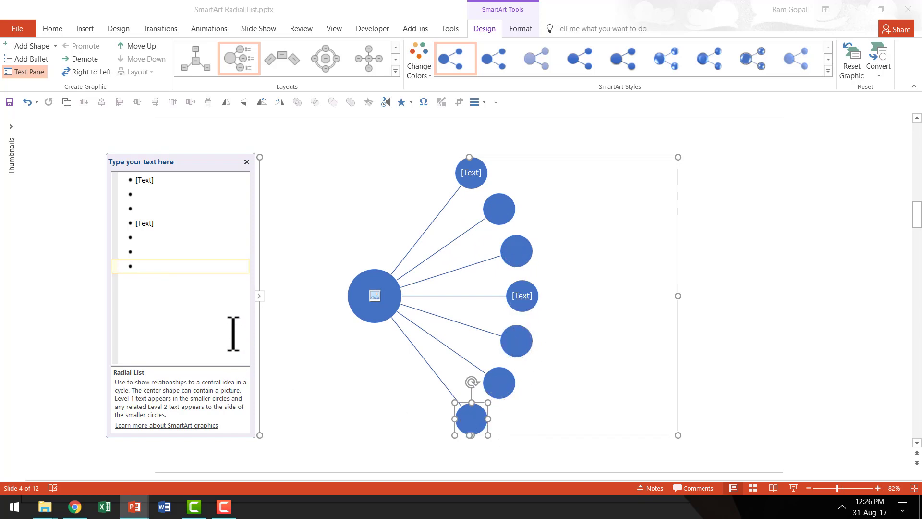
Label the first four outer circles 1, 2, 3 and 4 in the Text Pane
{"action": "left_click", "coordinate": [146, 181]}
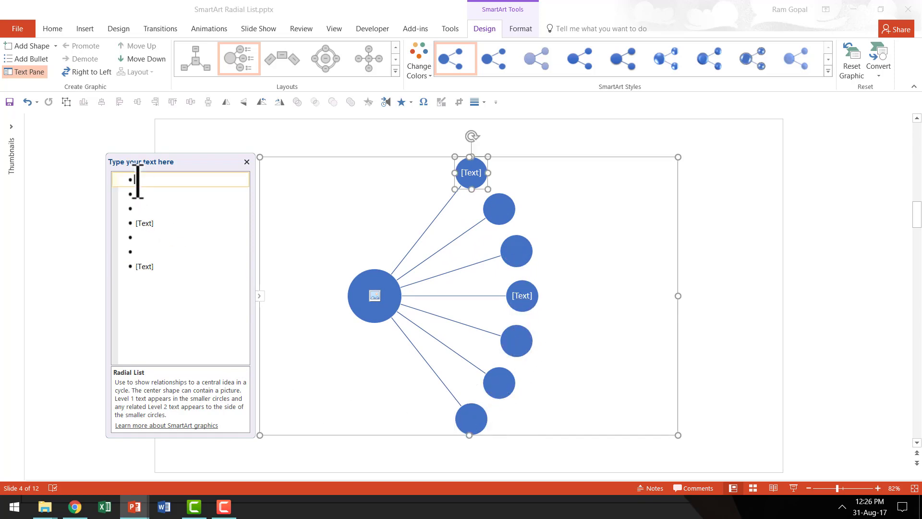
{"action": "type", "text": "1"}
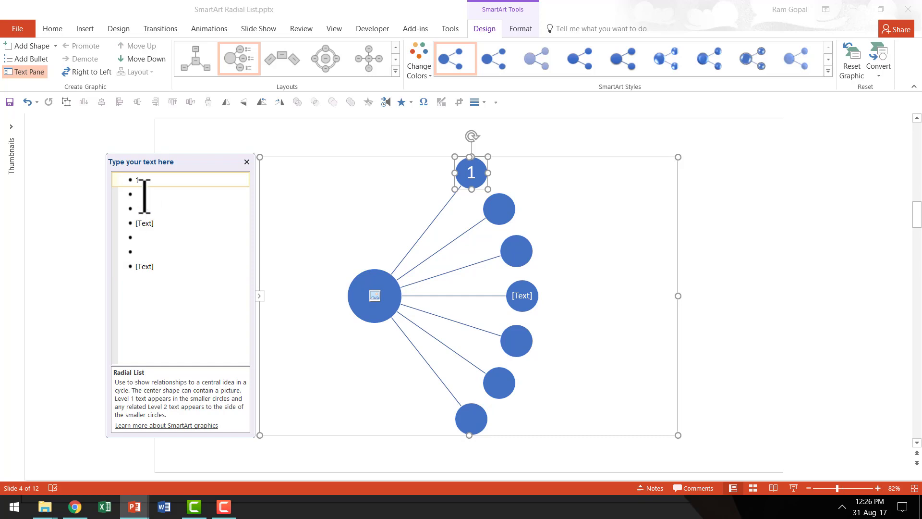
{"action": "left_click", "coordinate": [147, 194]}
{"action": "type", "text": "2"}
{"action": "left_click", "coordinate": [146, 209]}
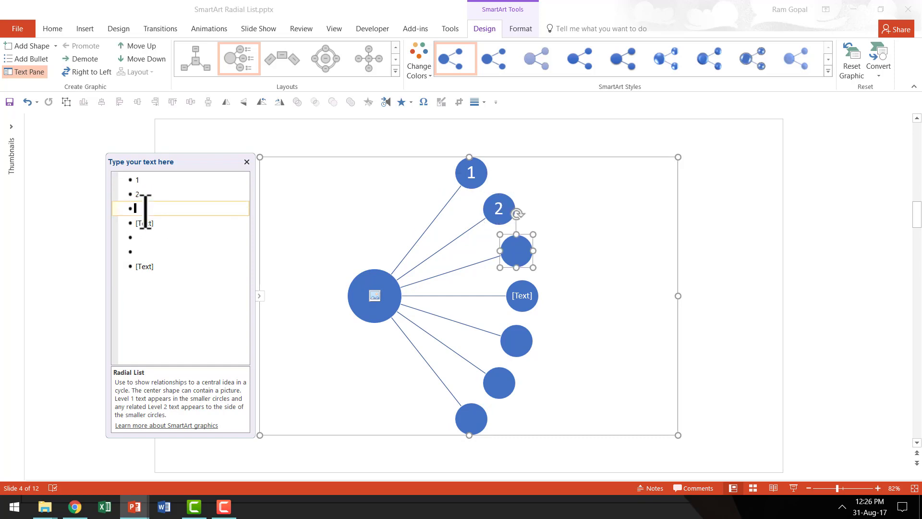
{"action": "type", "text": "3"}
{"action": "key", "text": "Down"}
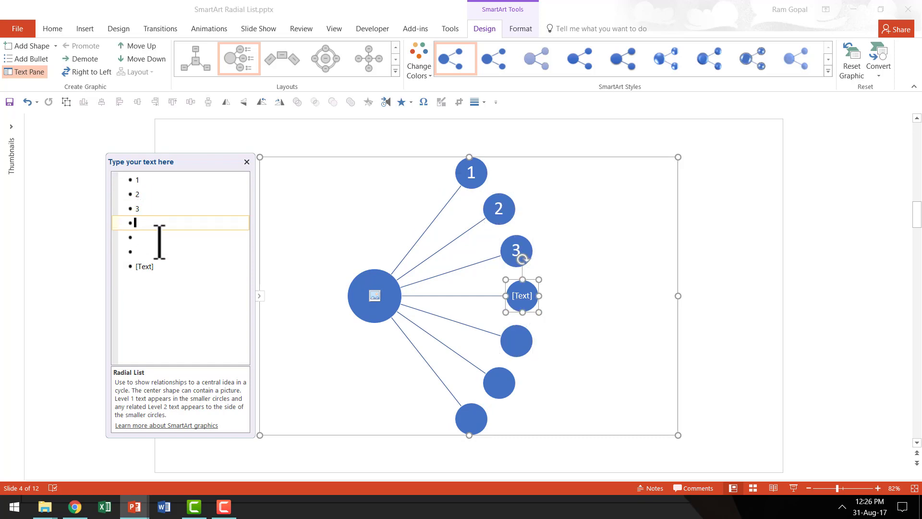
{"action": "type", "text": "4"}
Label the remaining circles 5, 6 and 7, then leave text editing
{"action": "left_click", "coordinate": [135, 251]}
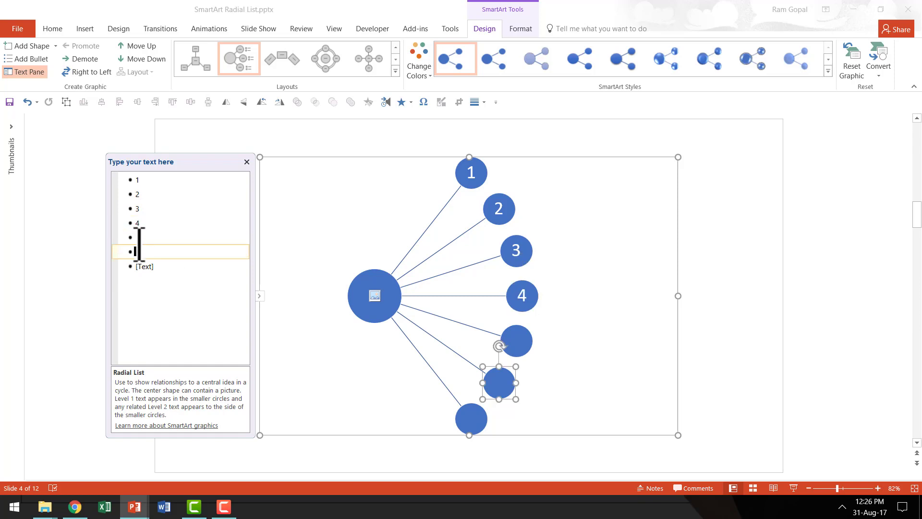
{"action": "left_click", "coordinate": [137, 237]}
{"action": "type", "text": "5"}
{"action": "left_click", "coordinate": [141, 251]}
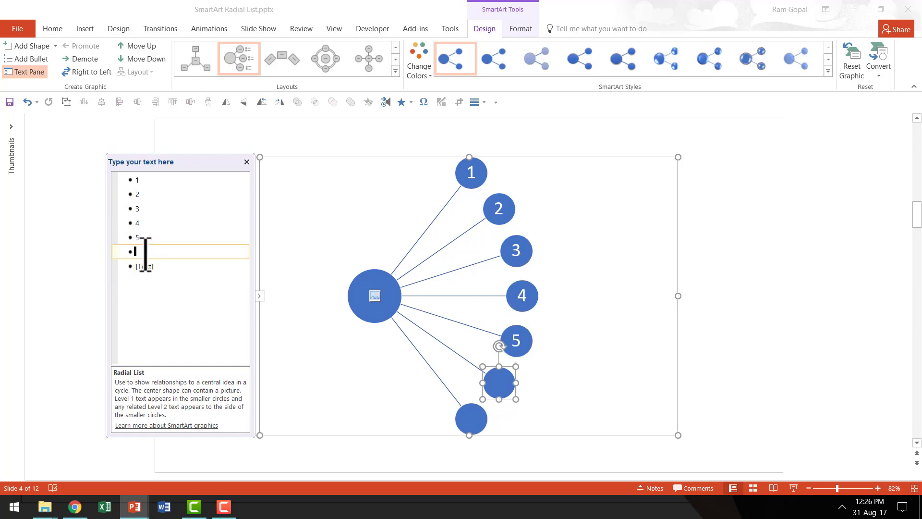
{"action": "type", "text": "6"}
{"action": "left_click", "coordinate": [139, 266]}
{"action": "type", "text": "7"}
{"action": "left_click", "coordinate": [653, 336]}
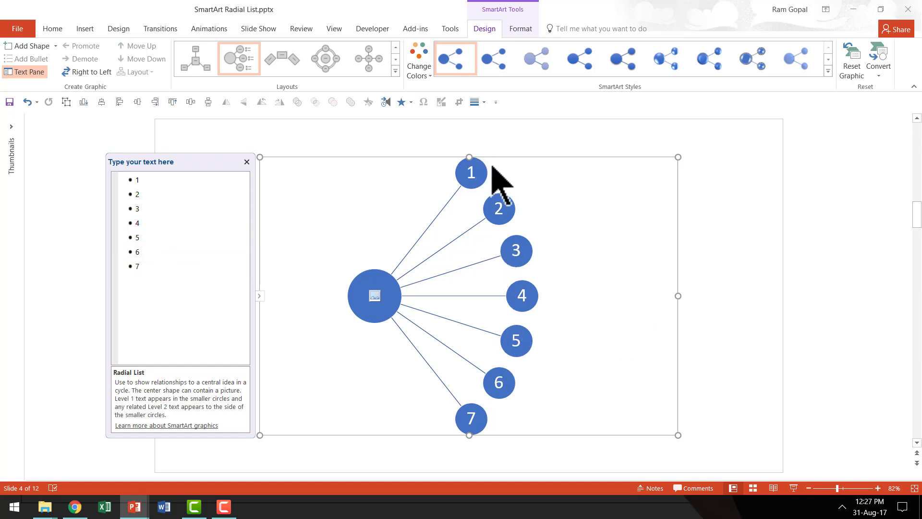
Recolour the circles in a brown-orange Colorful scheme and put 1disc.png in the centre circle
{"action": "left_click", "coordinate": [421, 62]}
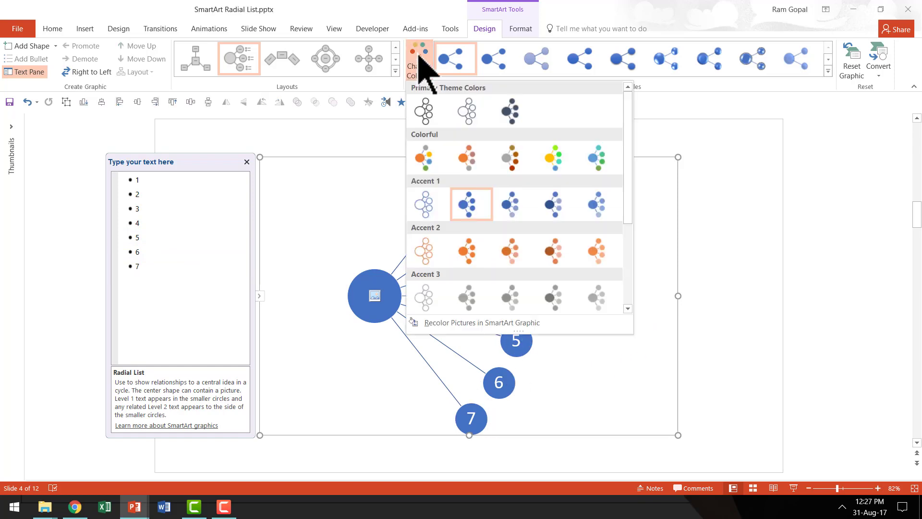
{"action": "left_click", "coordinate": [505, 168]}
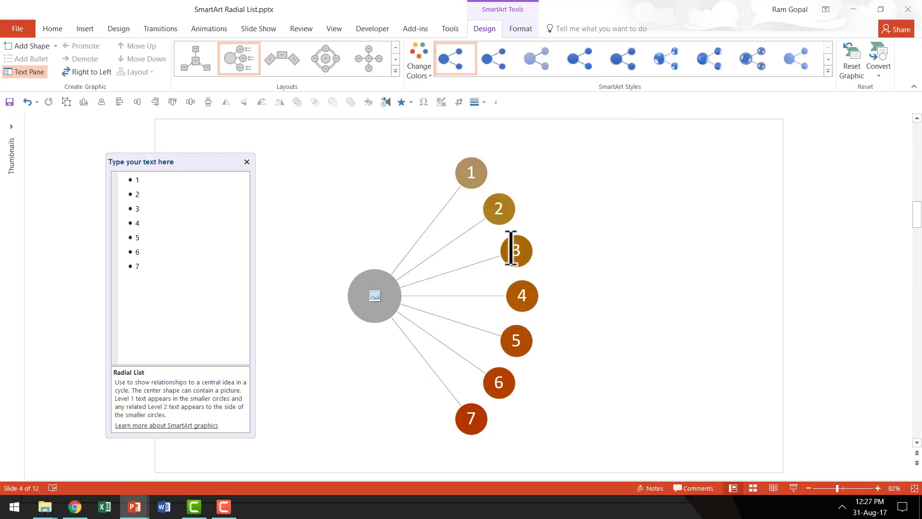
{"action": "left_click", "coordinate": [376, 299]}
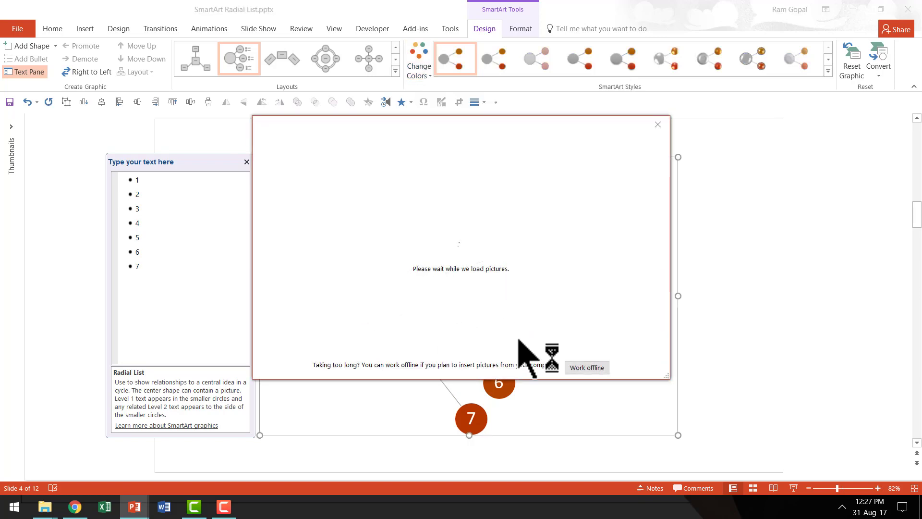
{"action": "left_click", "coordinate": [596, 366]}
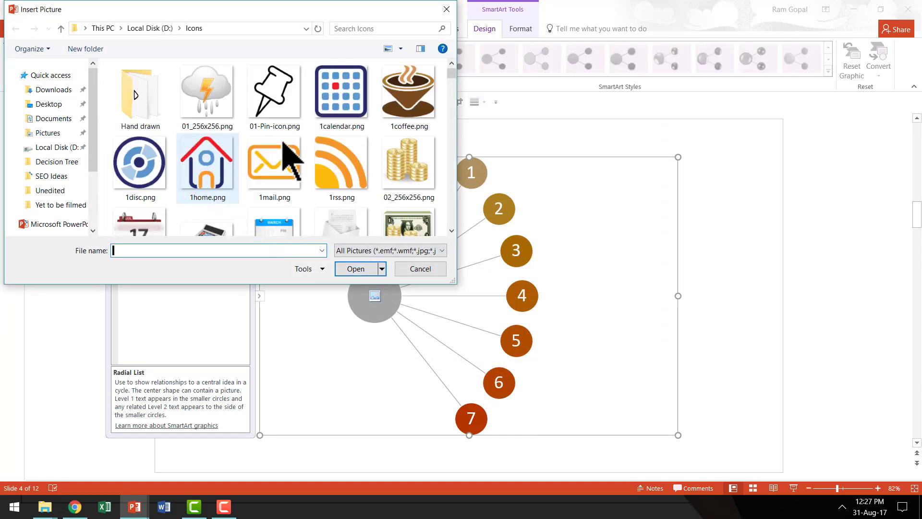
{"action": "left_click", "coordinate": [146, 166]}
{"action": "key", "text": "Return"}
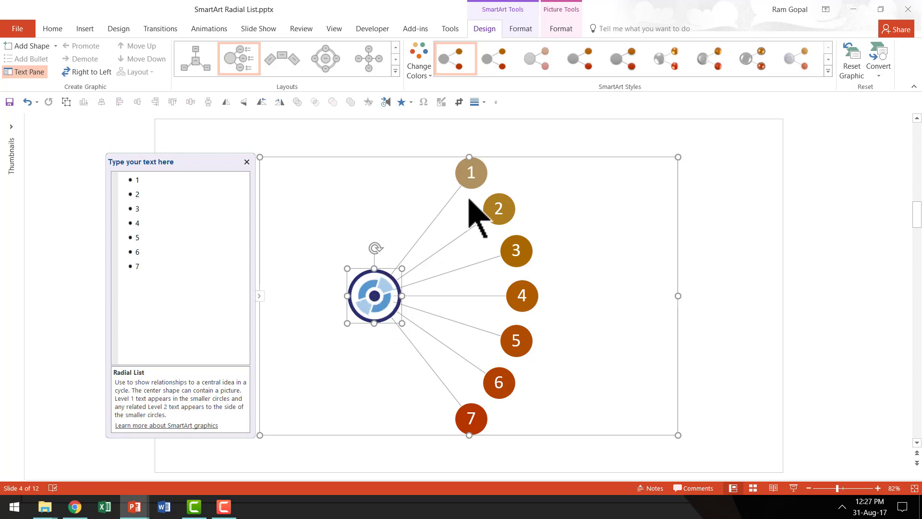
{"action": "left_click", "coordinate": [681, 312]}
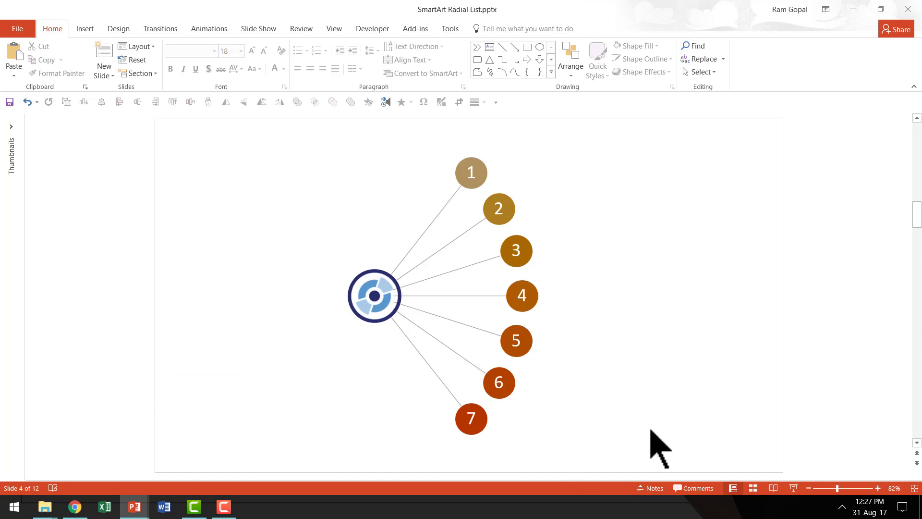
{"action": "scroll", "coordinate": [651, 431], "scroll_direction": "up", "scroll_amount": 1}
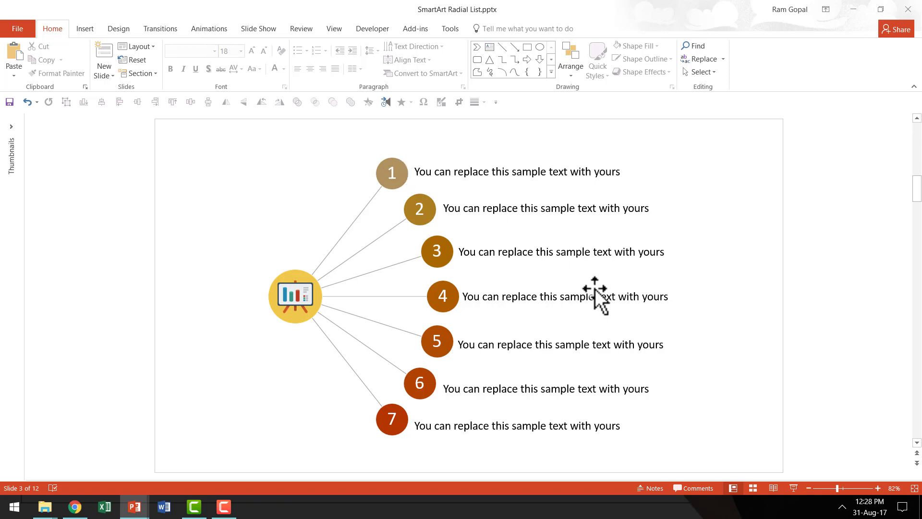
{"action": "scroll", "coordinate": [595, 289], "scroll_direction": "down", "scroll_amount": 1}
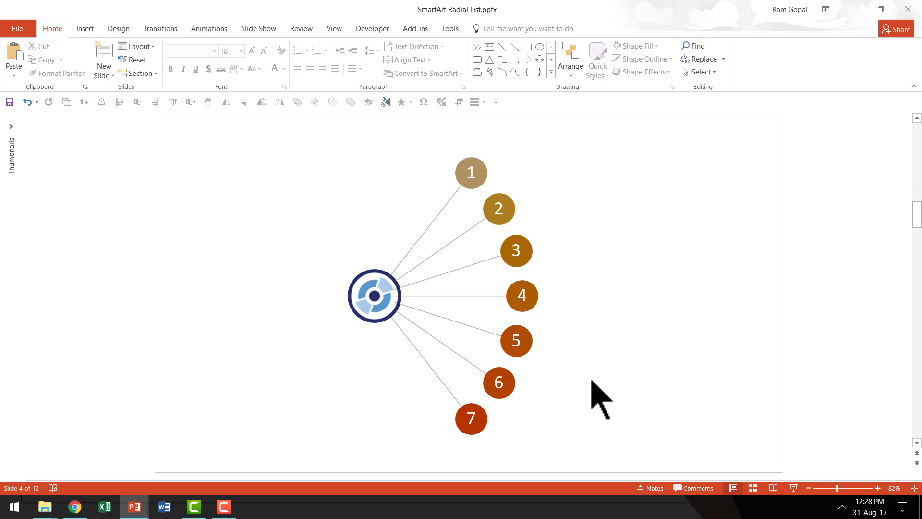
Scroll down to slide 5, the Comprehensive All in One PowerPoint Bundle advert
{"action": "scroll", "coordinate": [648, 466], "scroll_direction": "down", "scroll_amount": 1}
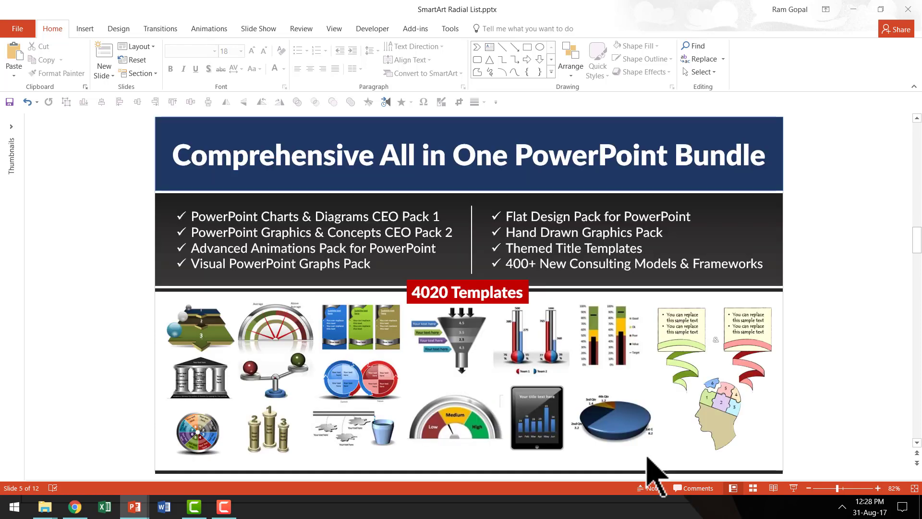